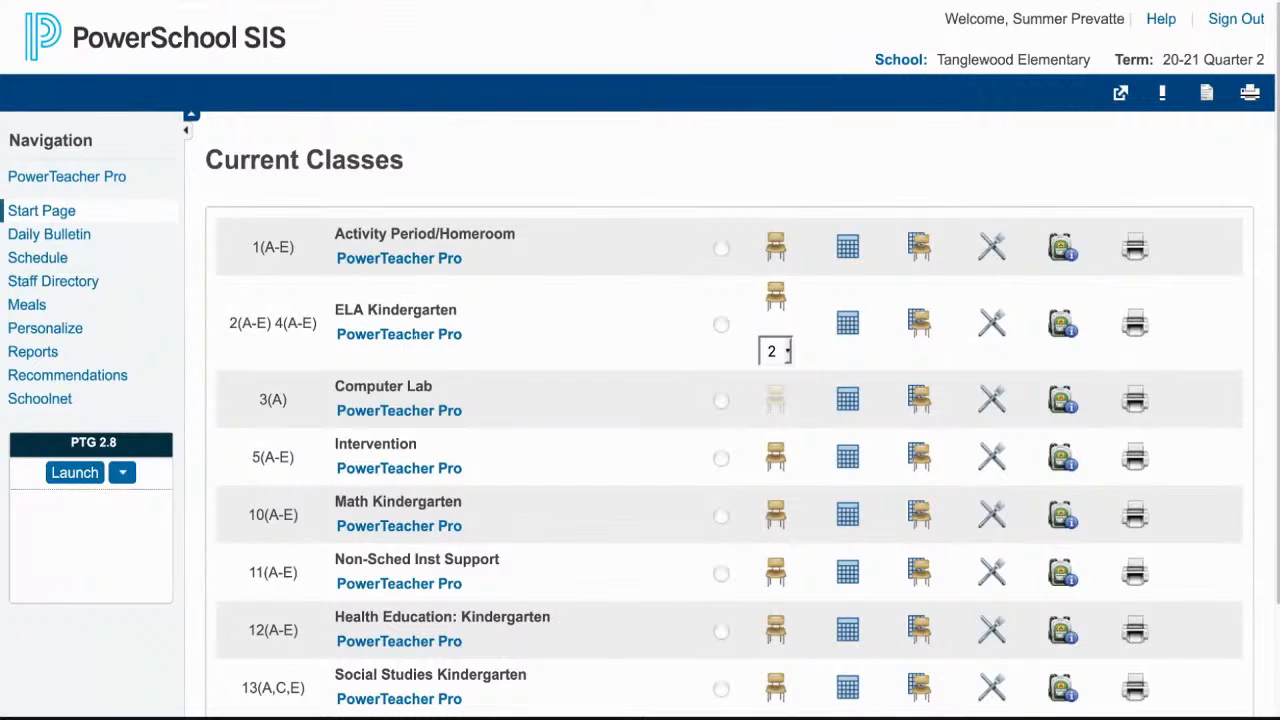
# - Open the Individual Student Report setup for the ELA Kindergarten class in PowerTeacher Pro
pyautogui.click(414, 334)
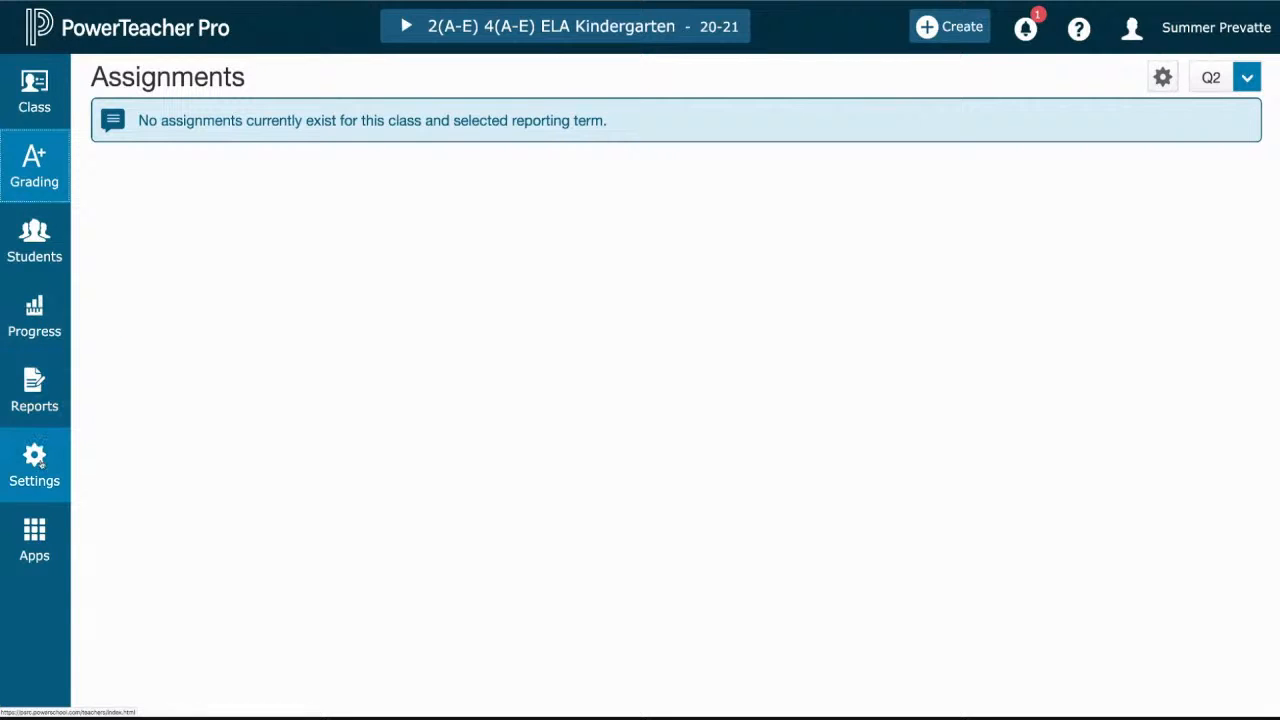
pyautogui.click(63, 387)
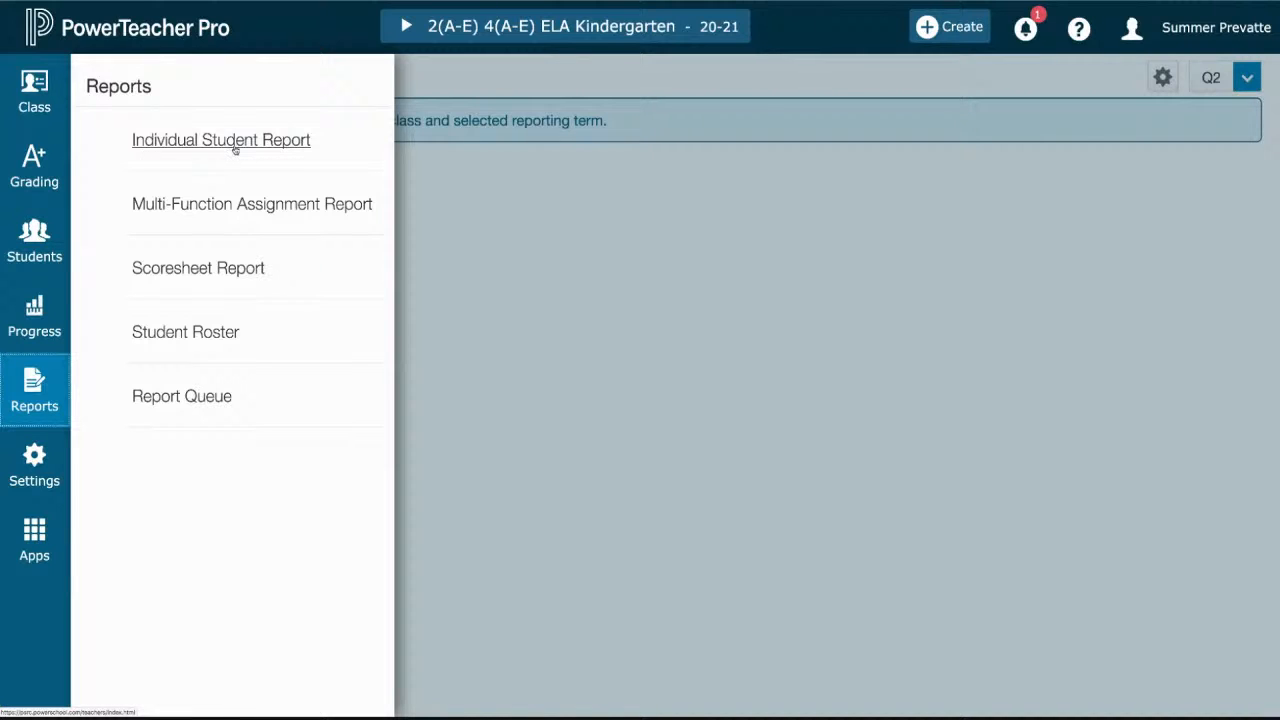
pyautogui.click(235, 149)
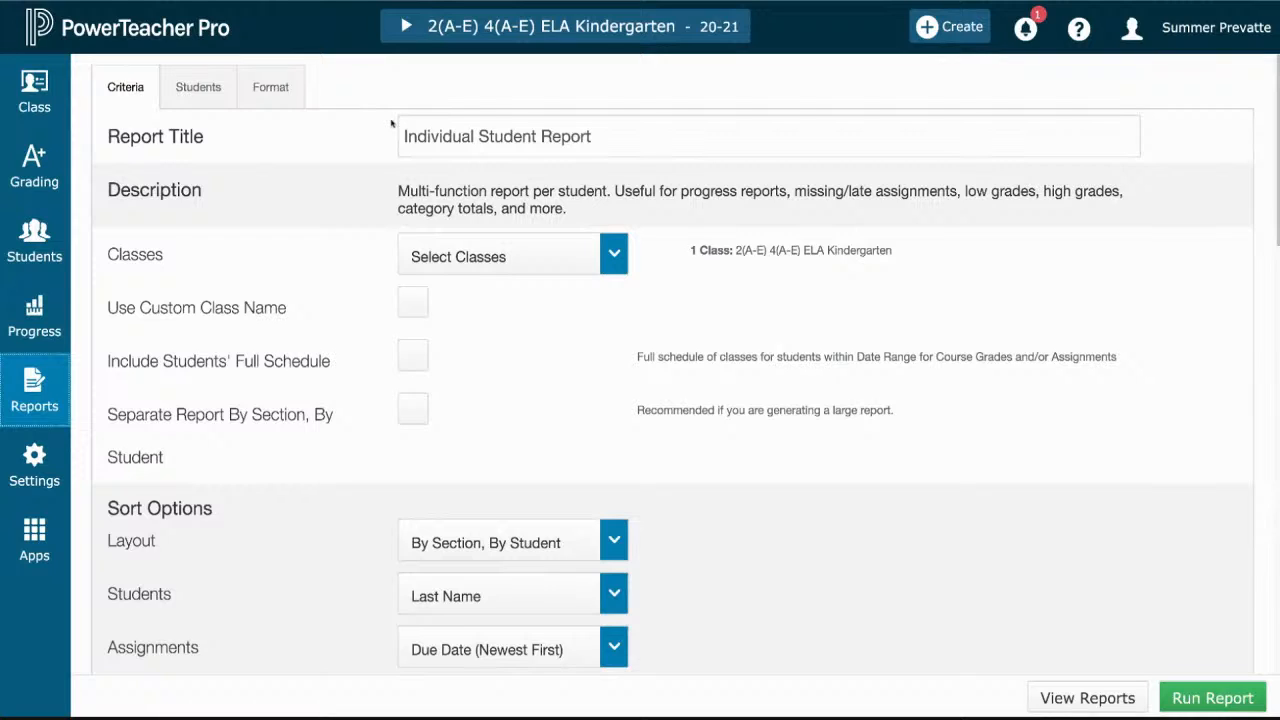
# - Change the report title to "Progress Report November 2020"
pyautogui.moveTo(400, 136); pyautogui.dragTo(635, 134)
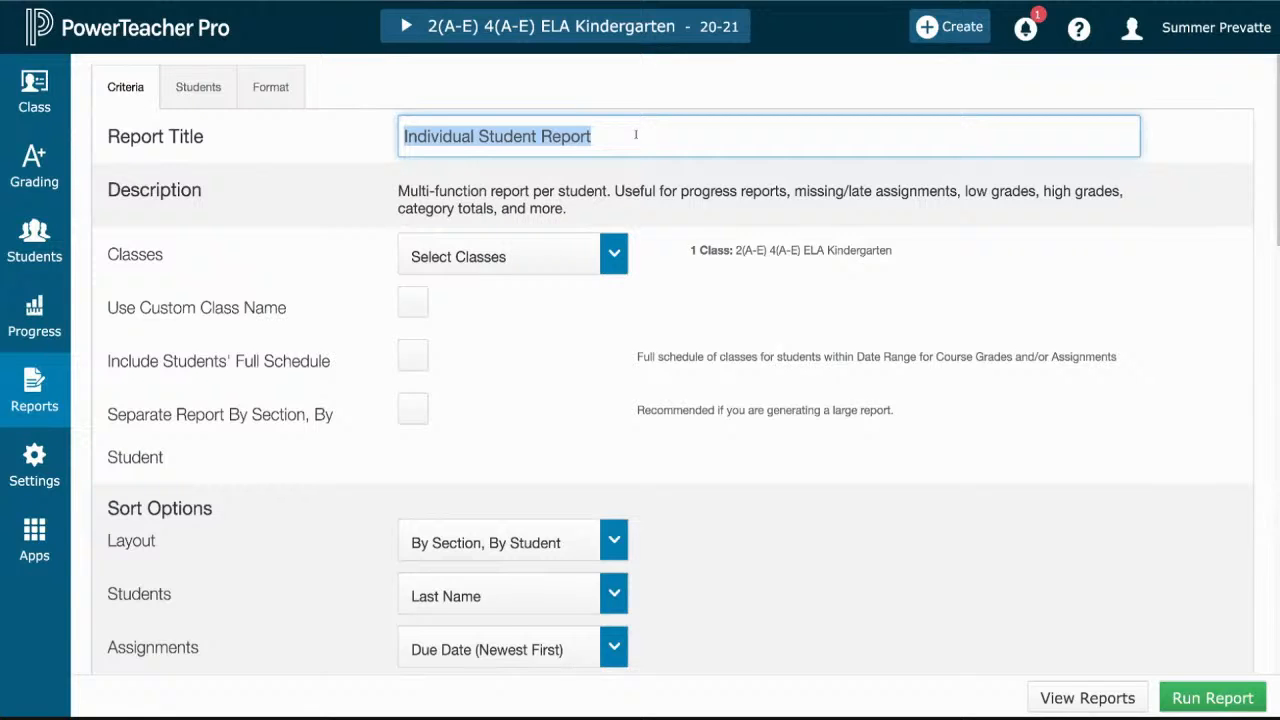
pyautogui.write('Pro')
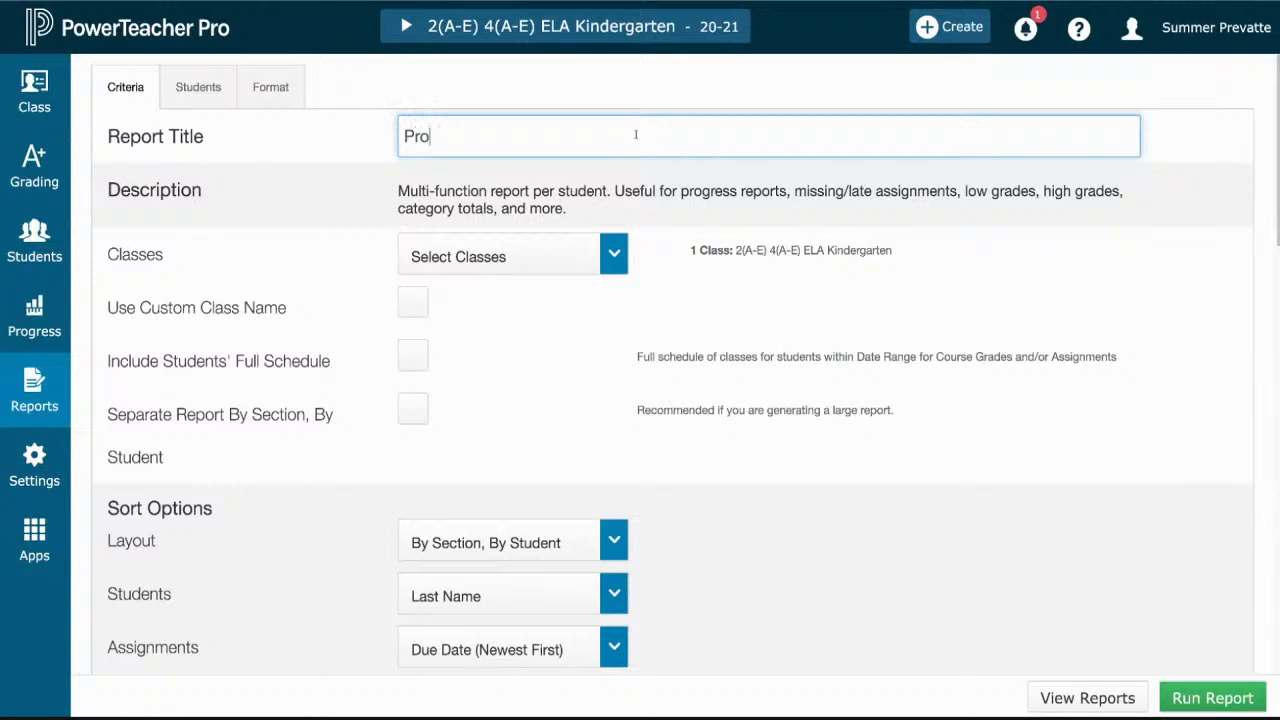
pyautogui.write('gress Report ')
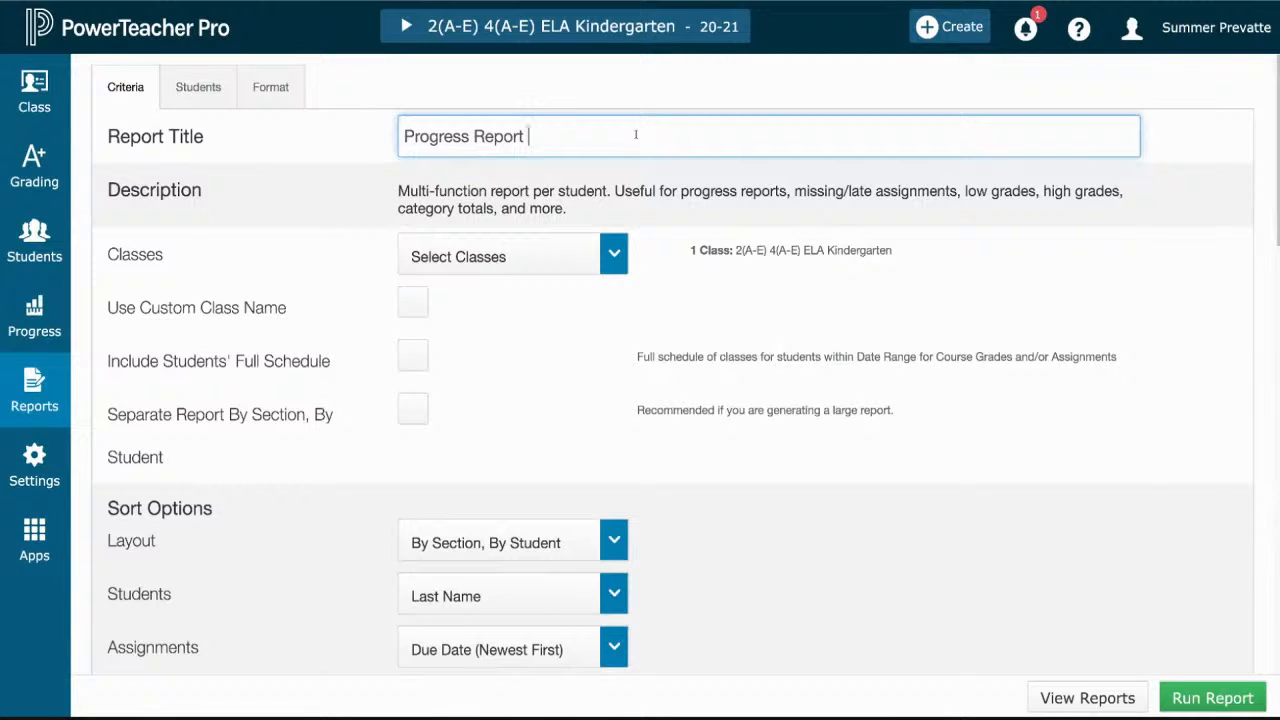
pyautogui.write('November 2020')
# - Switch the report's class selection to 10(A-E) Math Kindergarten and back to 2(A-E) 4(A-E) ELA Kindergarten
pyautogui.click(614, 254)
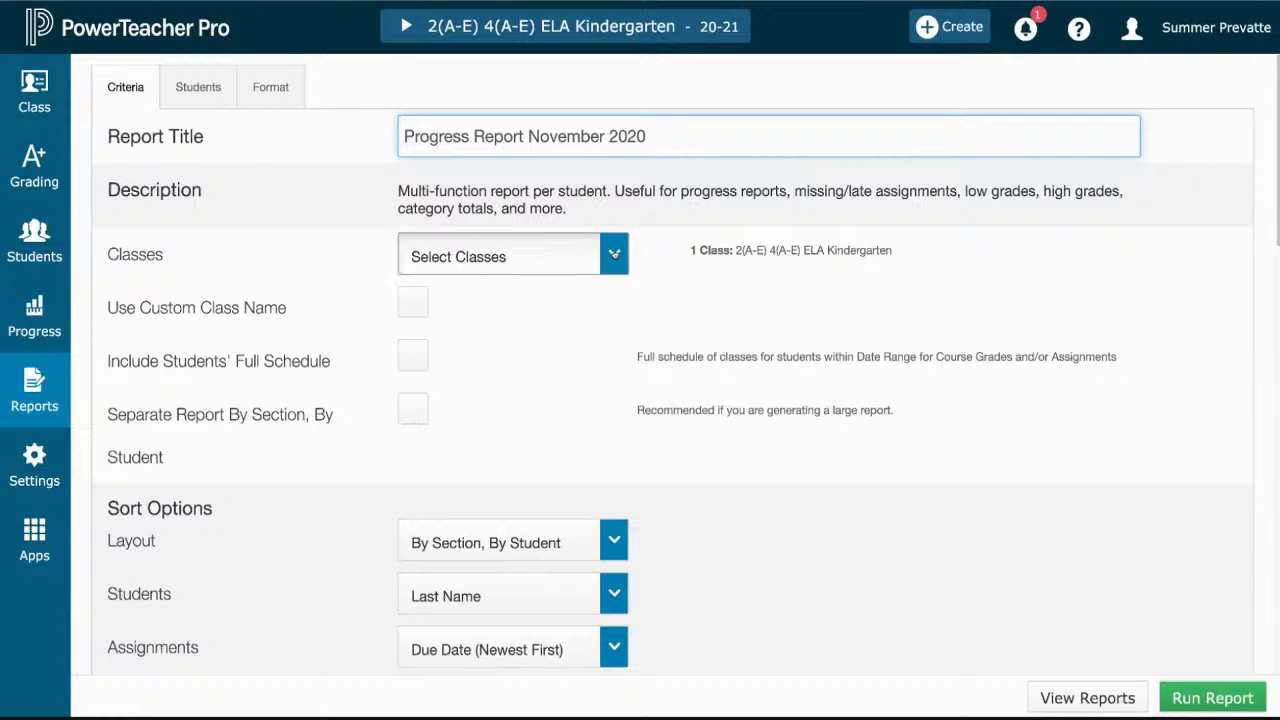
pyautogui.click(614, 254)
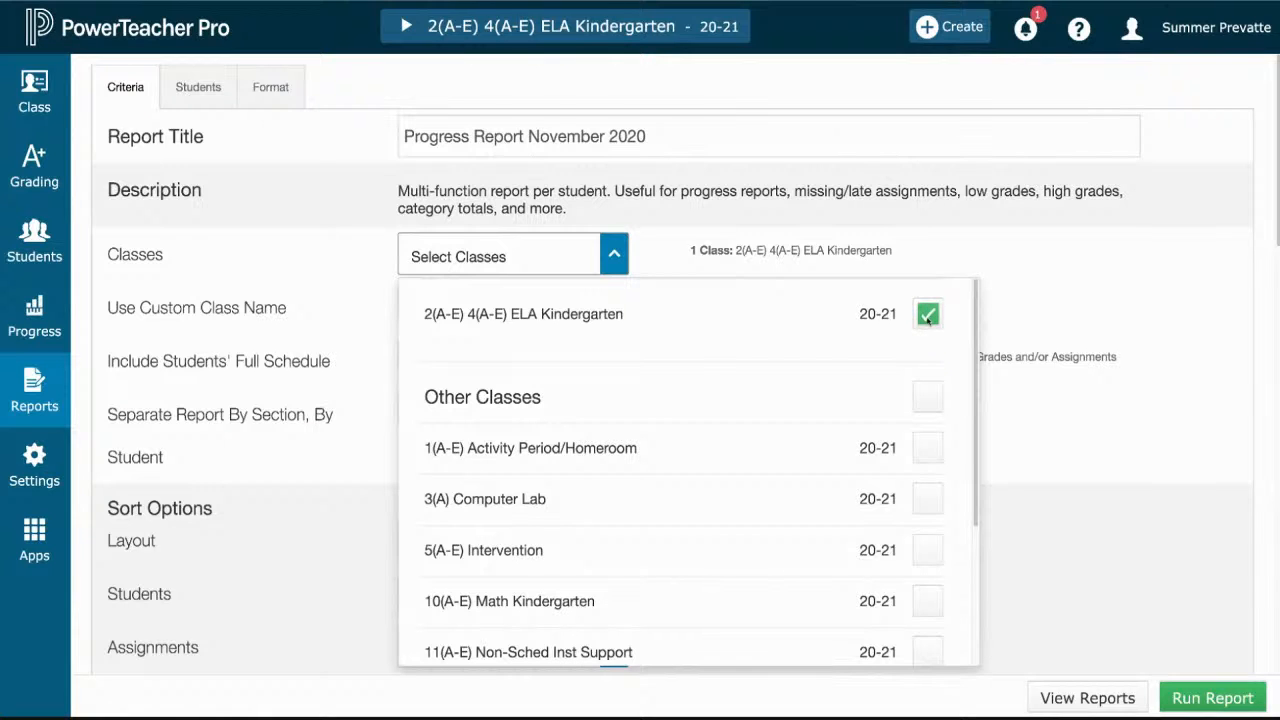
pyautogui.click(927, 316)
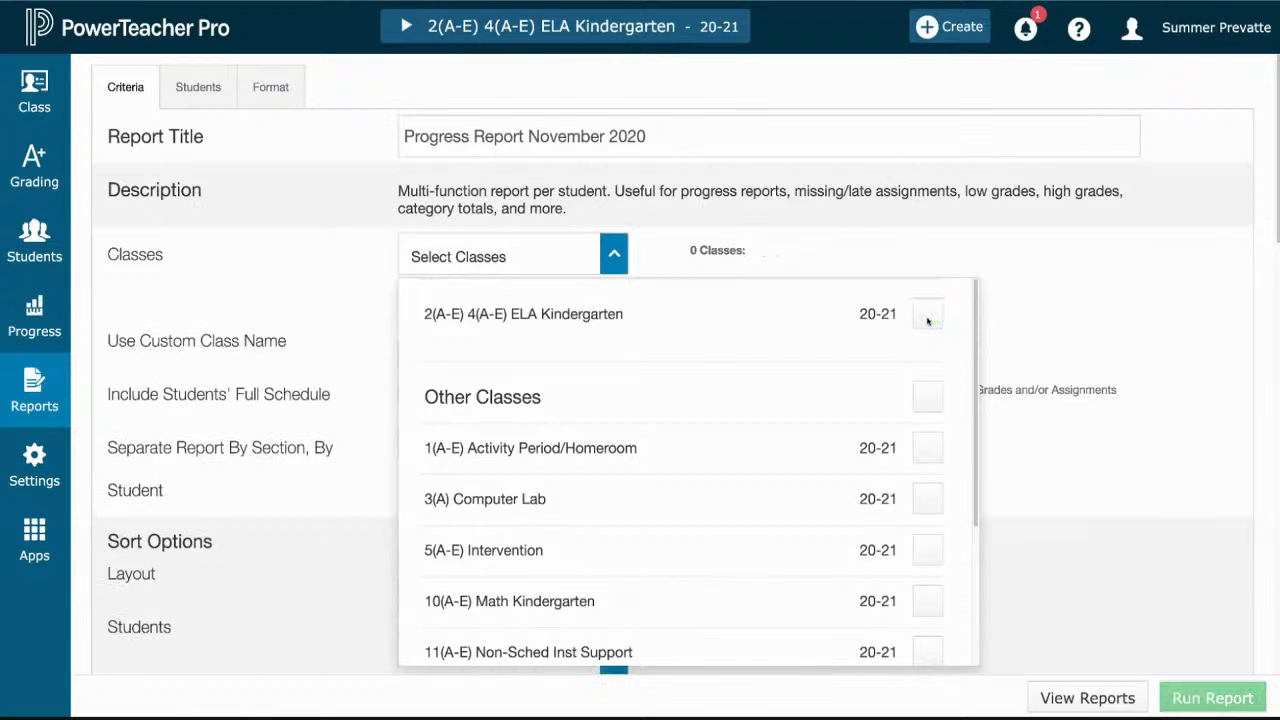
pyautogui.click(927, 602)
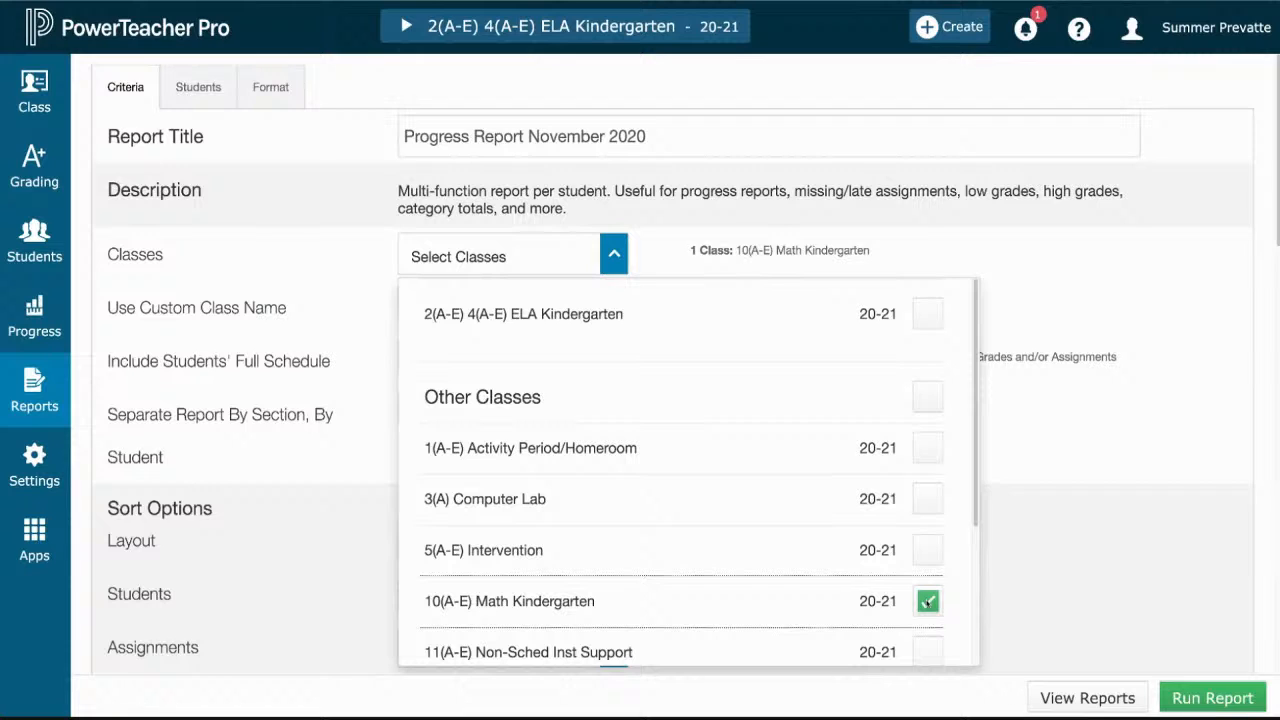
pyautogui.click(927, 601)
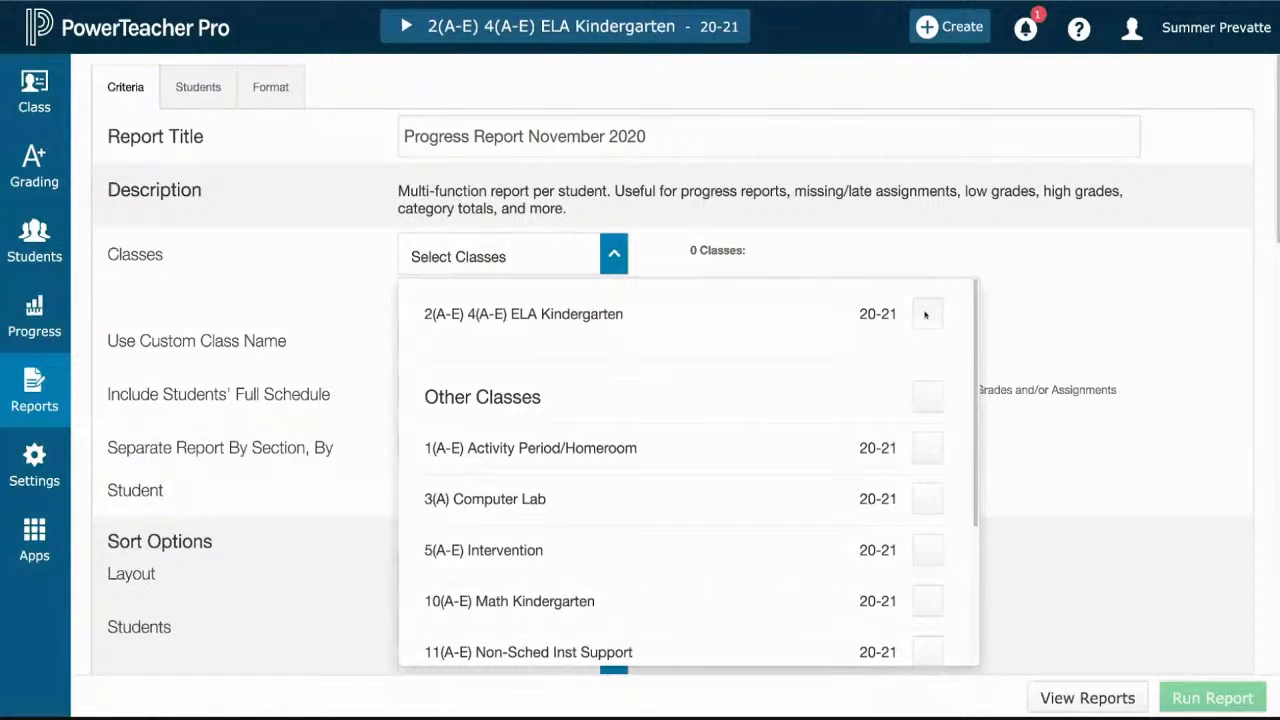
pyautogui.click(926, 314)
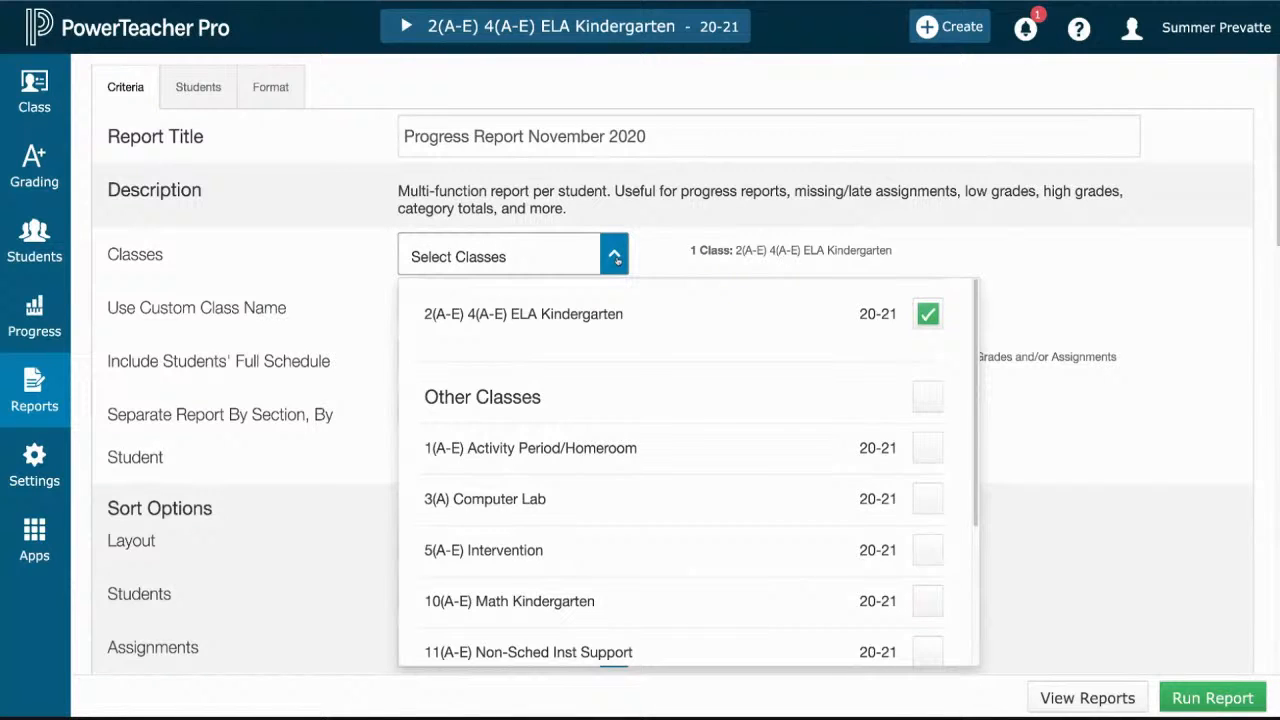
pyautogui.click(615, 258)
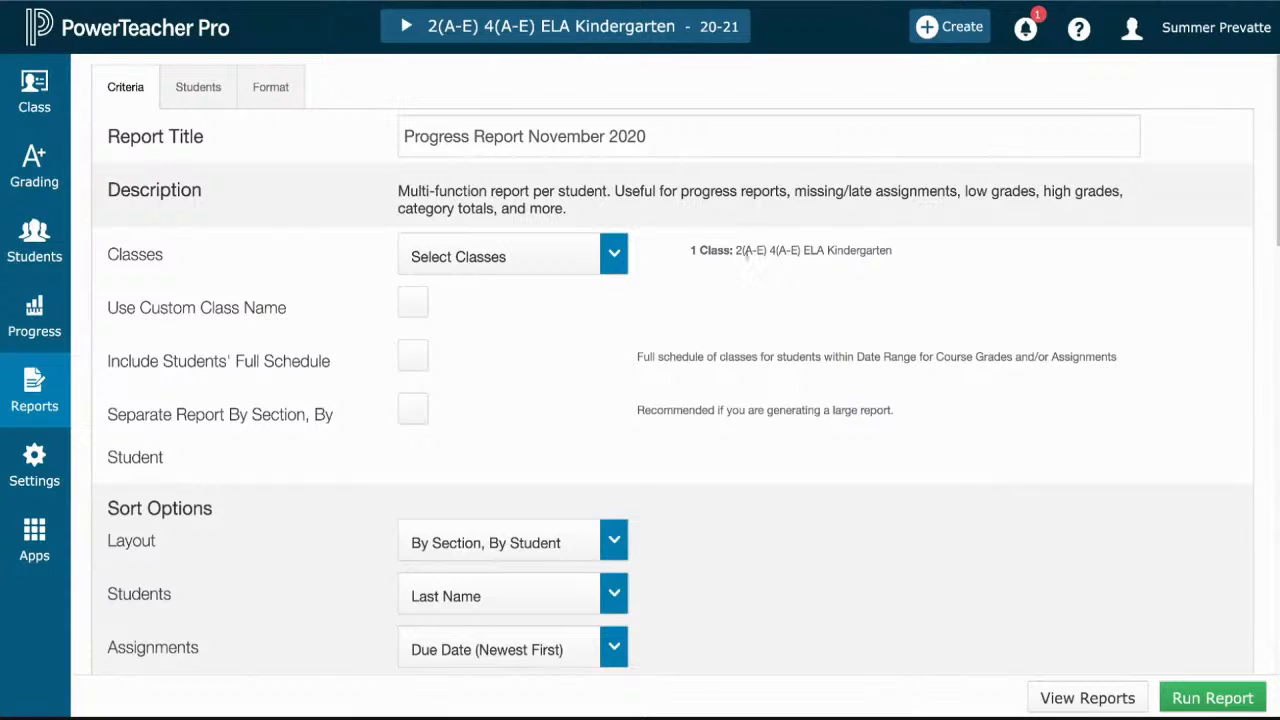
pyautogui.moveTo(895, 251); pyautogui.dragTo(692, 252)
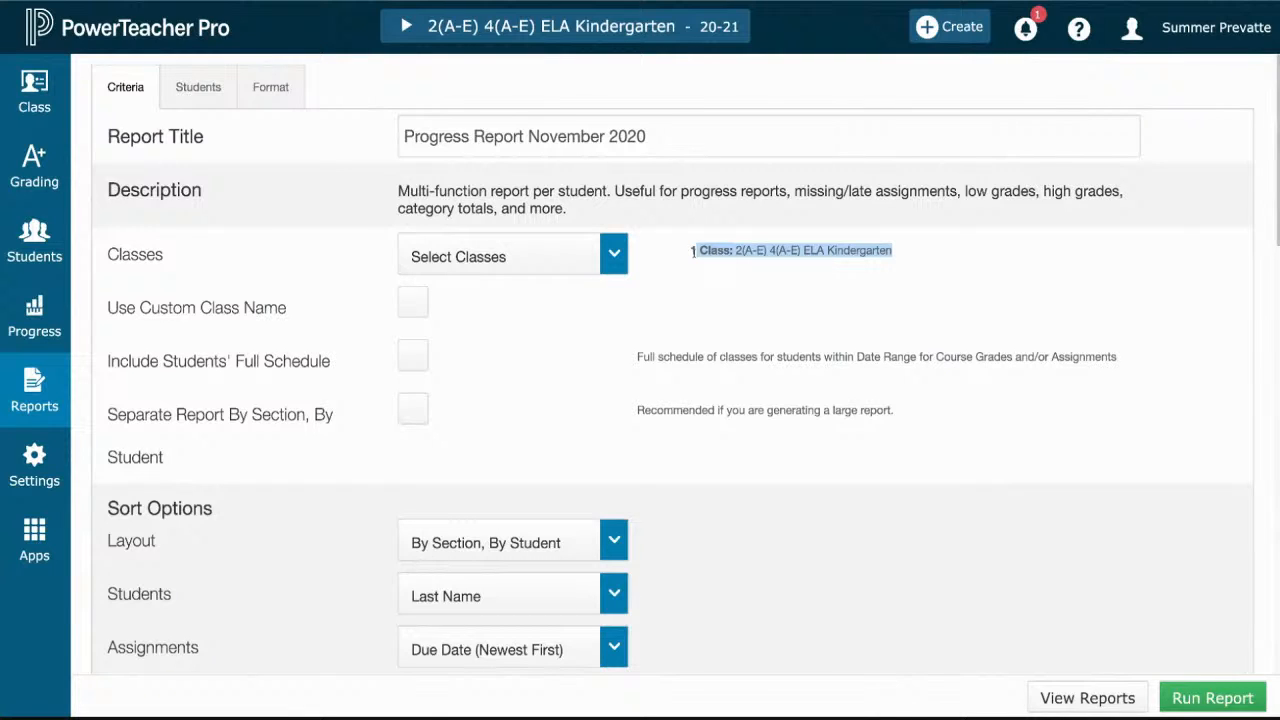
pyautogui.click(672, 260)
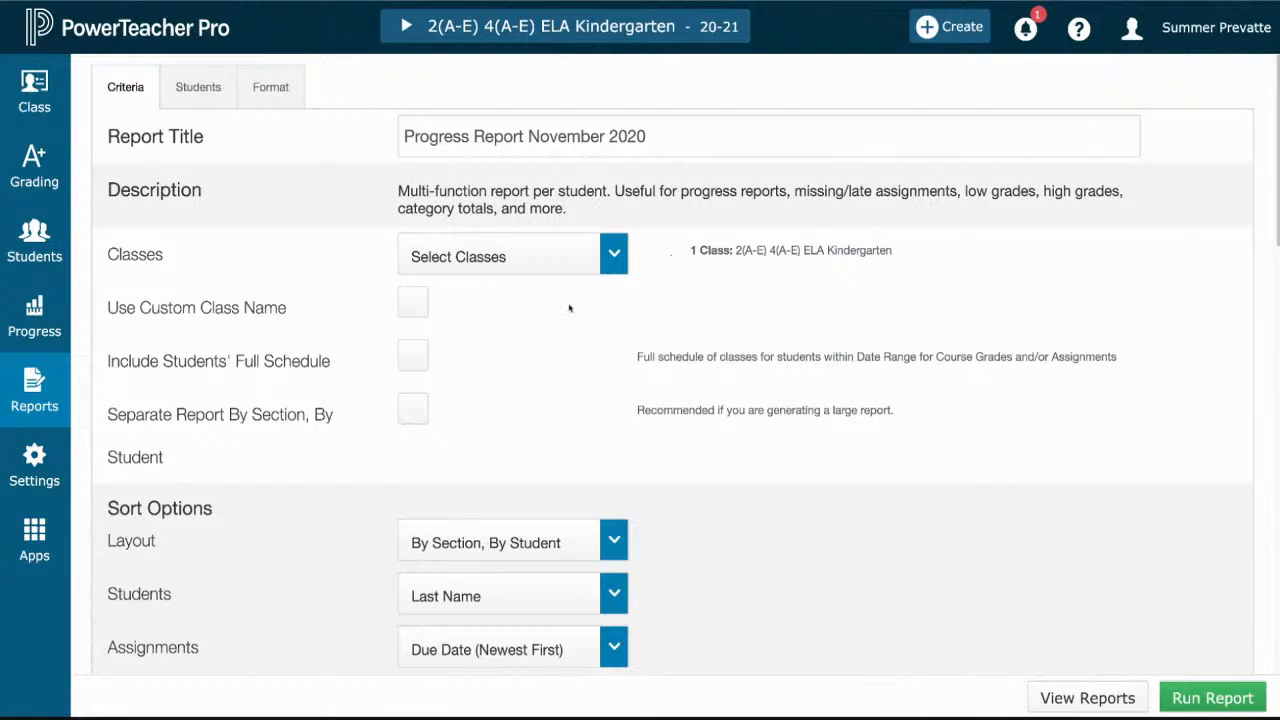
# - Limit the report's areas to include to Standards Final Grades by excluding Course Grades and Attendance, Assignments, and Category Totals
pyautogui.scroll(-1, 556, 365)
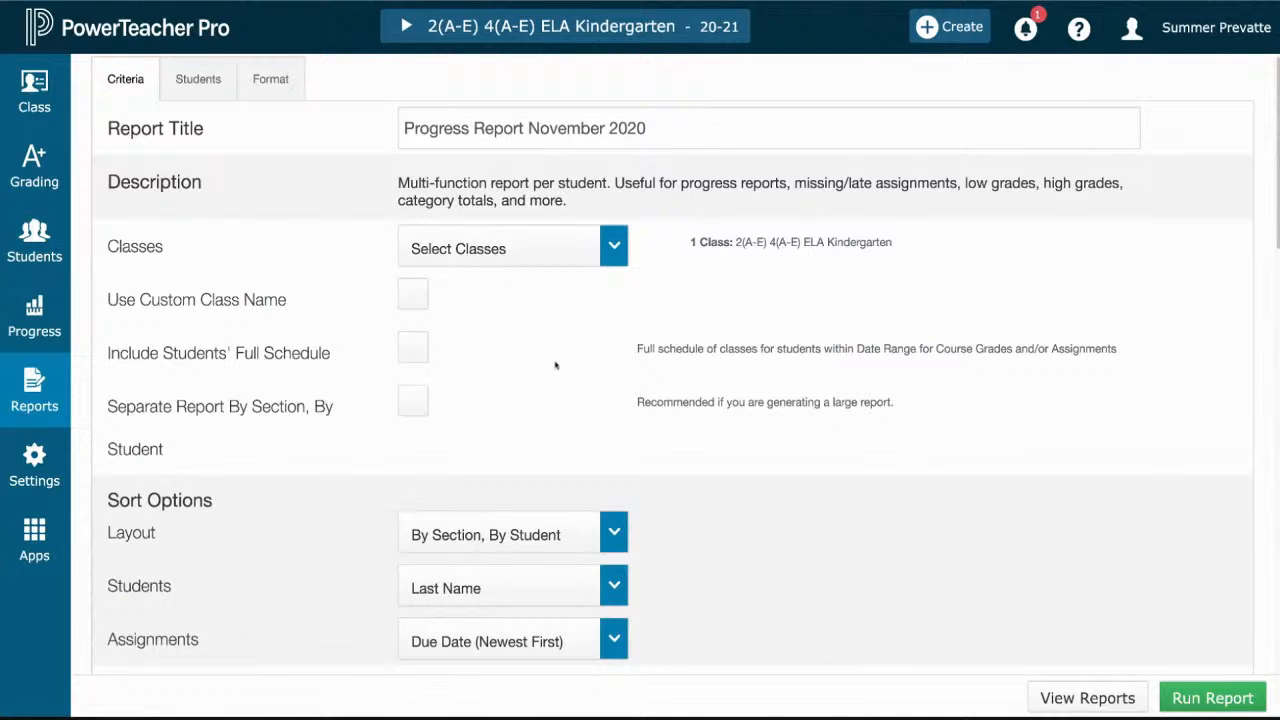
pyautogui.scroll(-5, 556, 365)
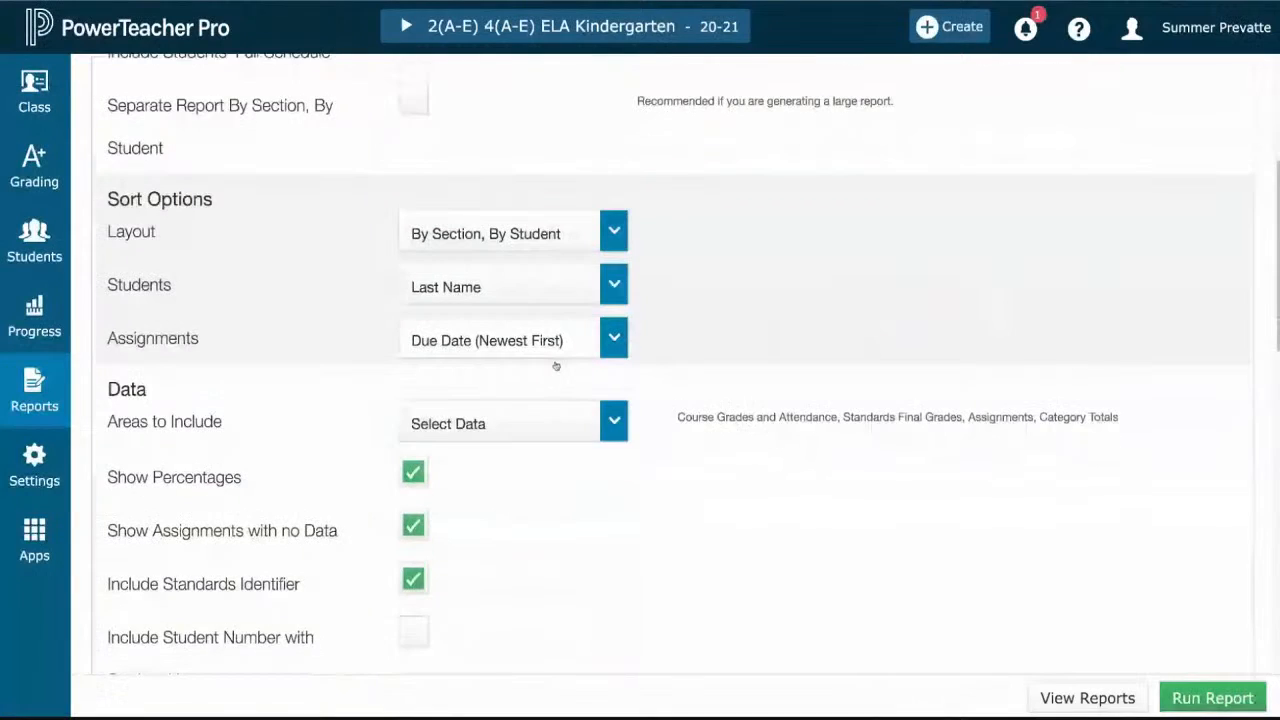
pyautogui.scroll(-1, 556, 365)
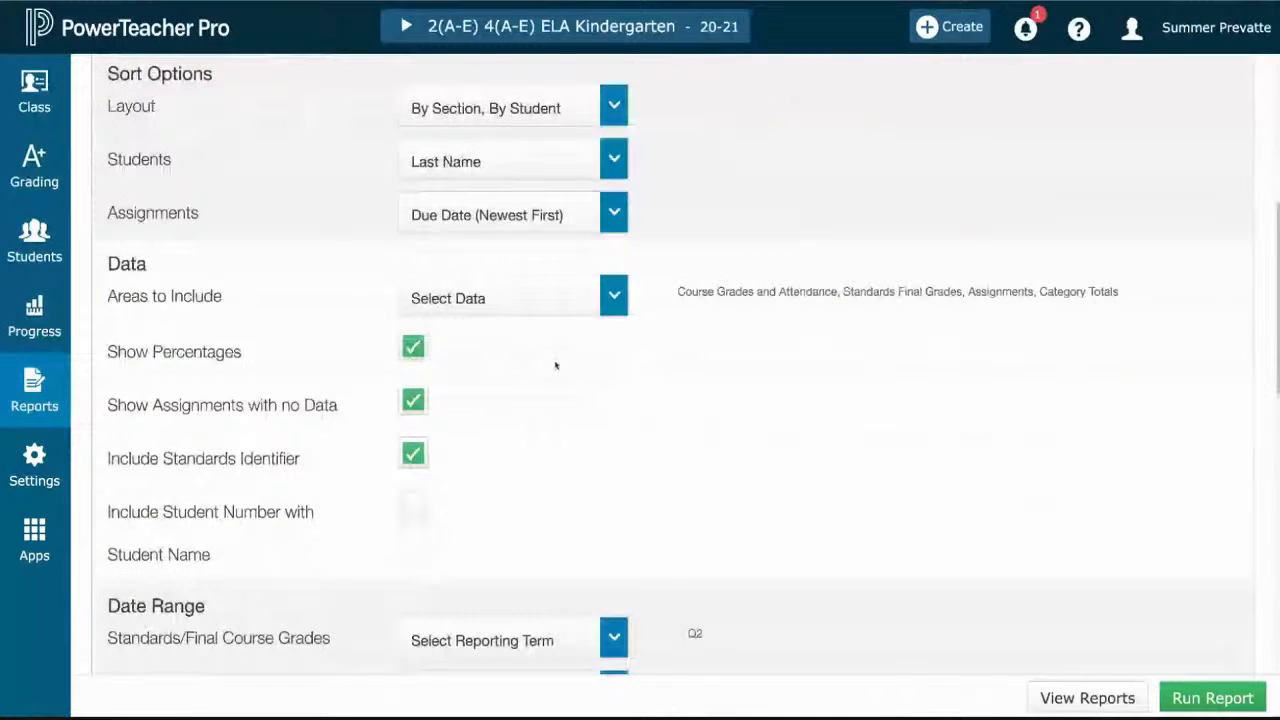
pyautogui.scroll(-3, 556, 365)
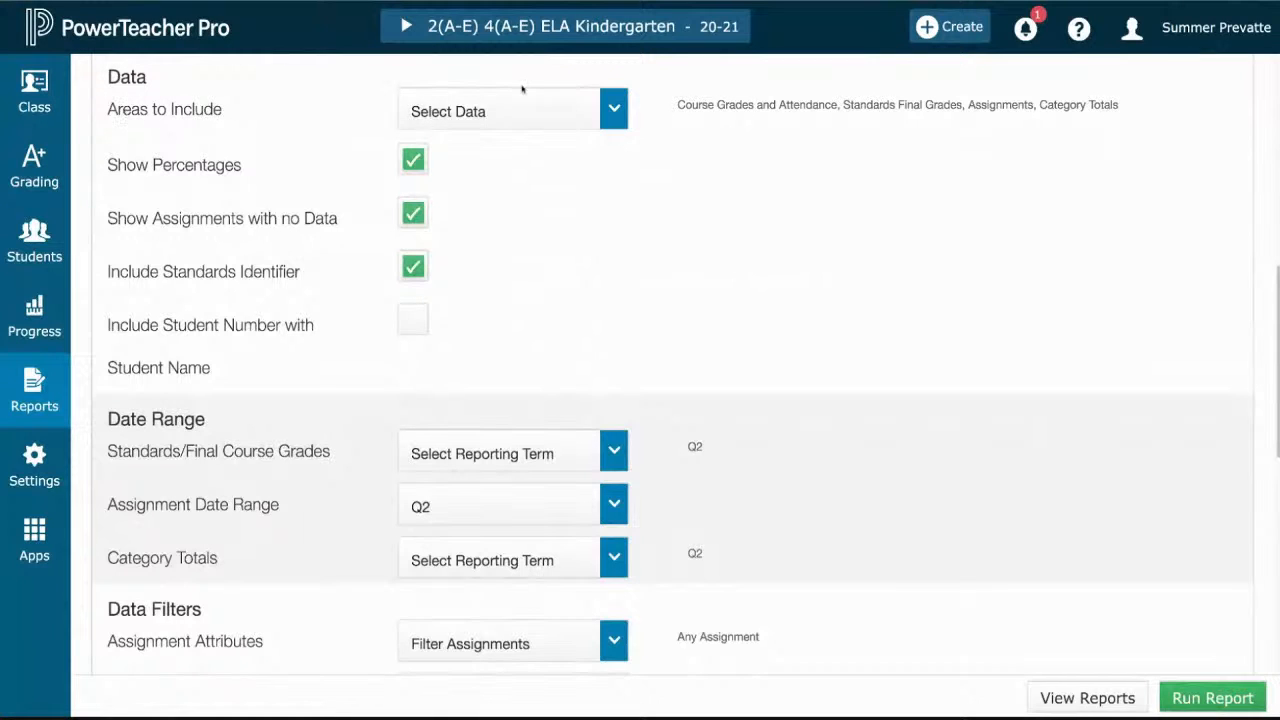
pyautogui.click(623, 110)
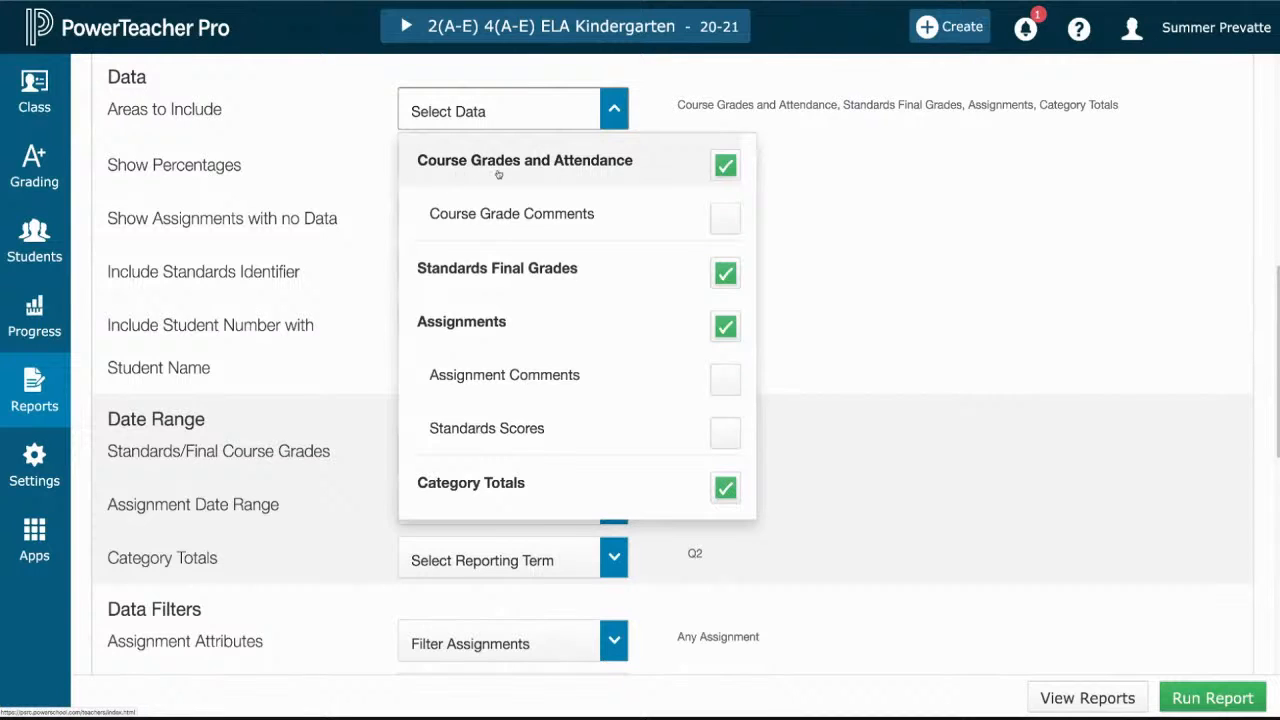
pyautogui.click(726, 168)
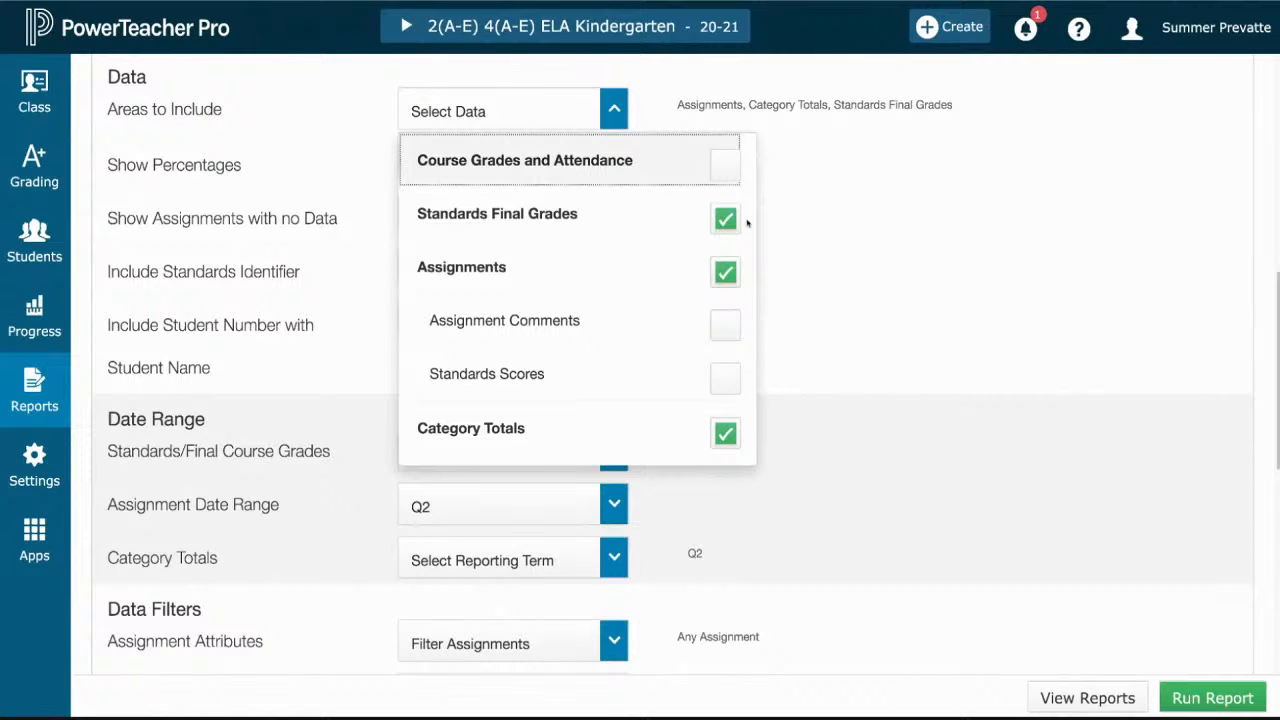
pyautogui.click(725, 273)
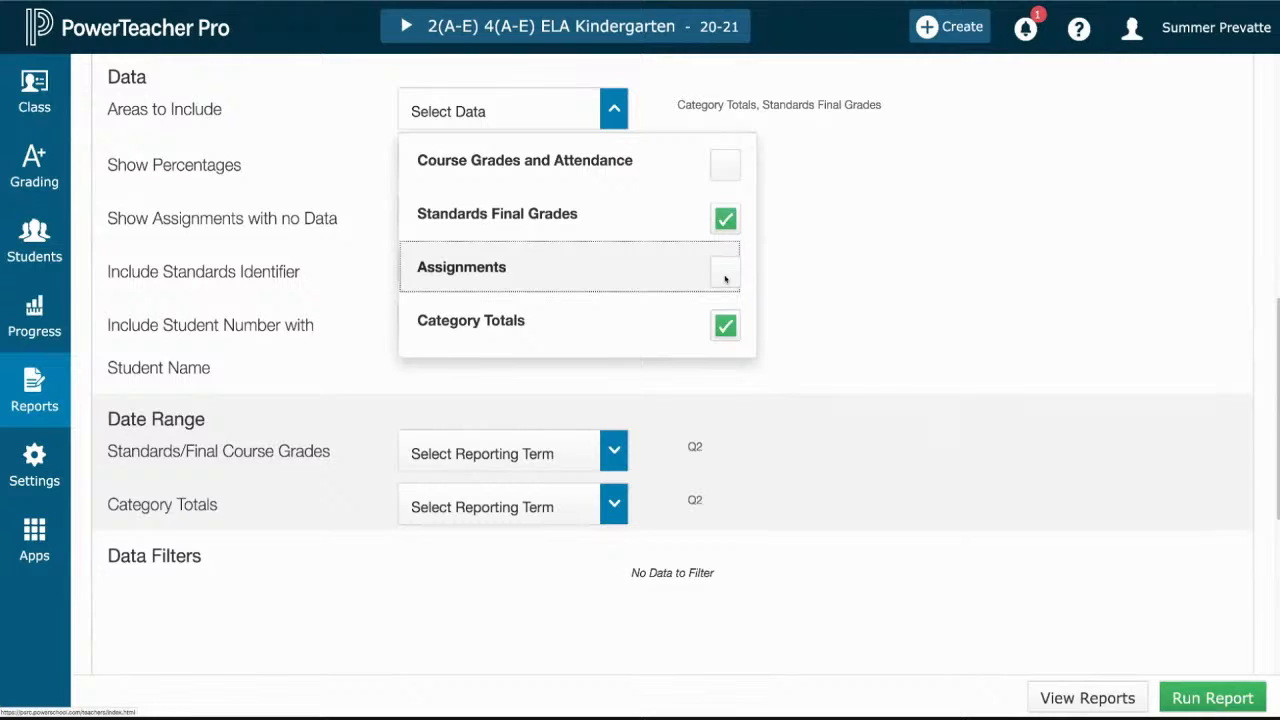
pyautogui.click(724, 328)
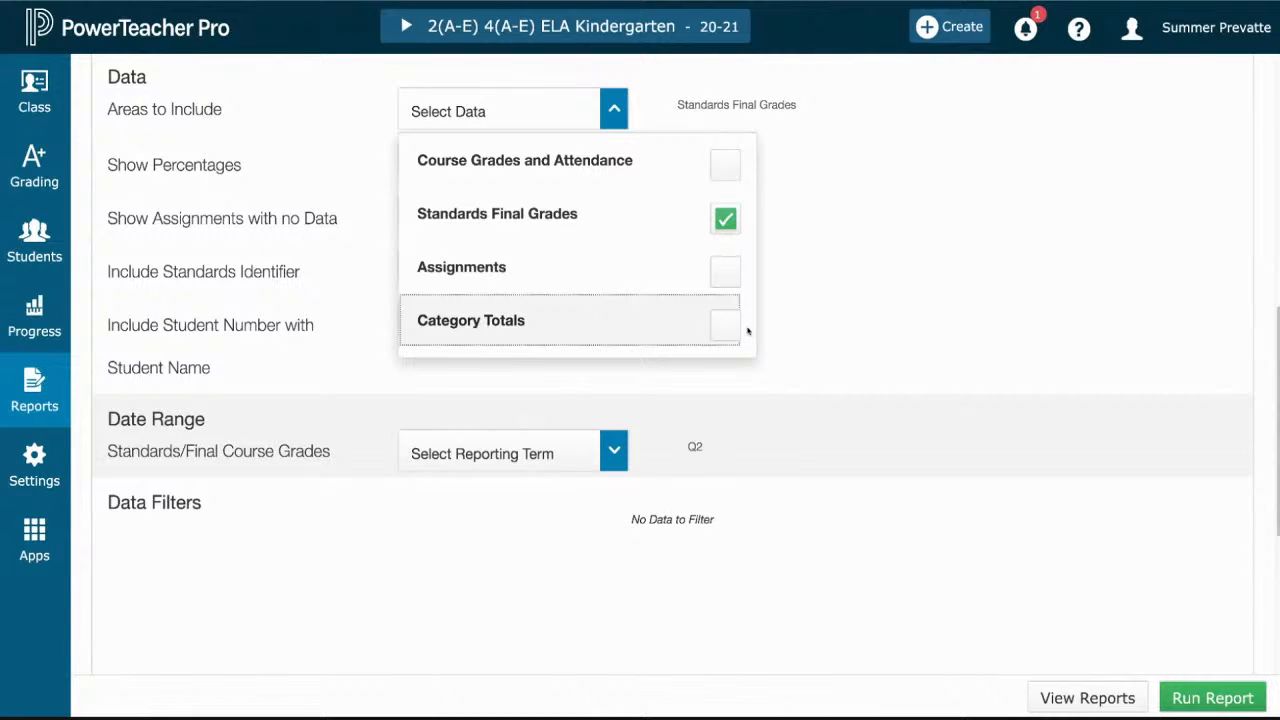
pyautogui.click(614, 111)
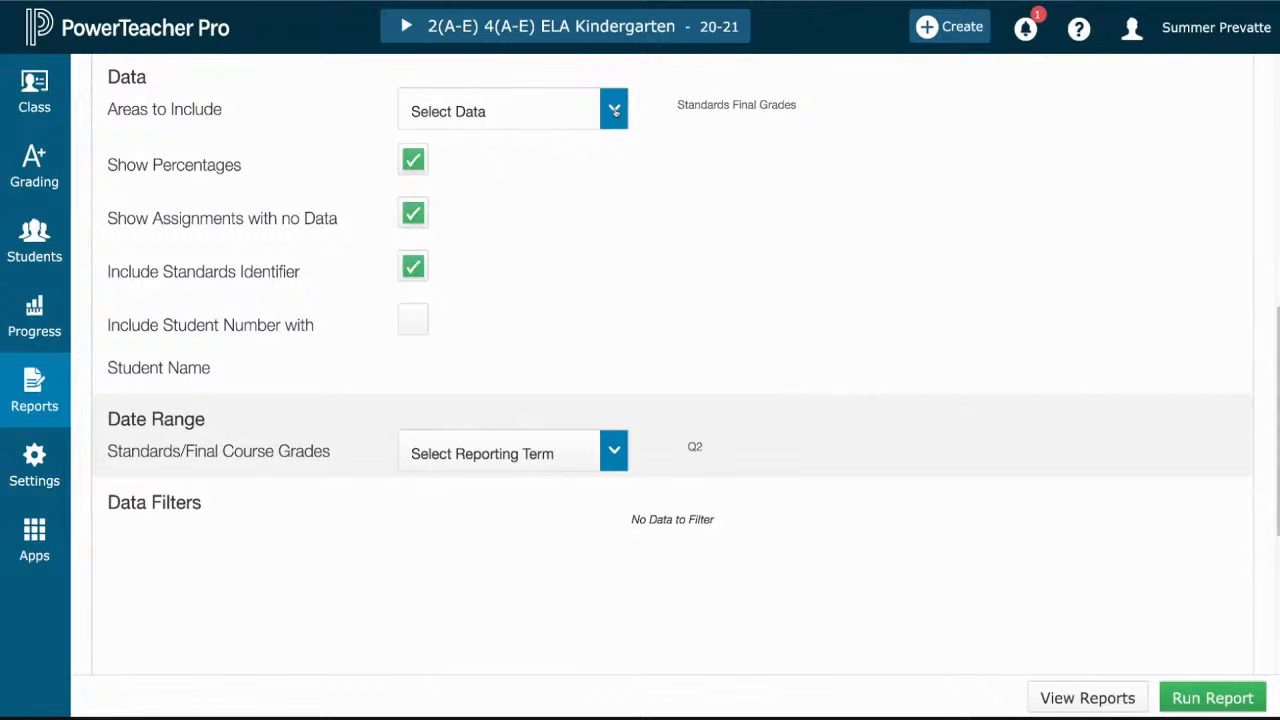
pyautogui.moveTo(678, 104); pyautogui.dragTo(808, 107)
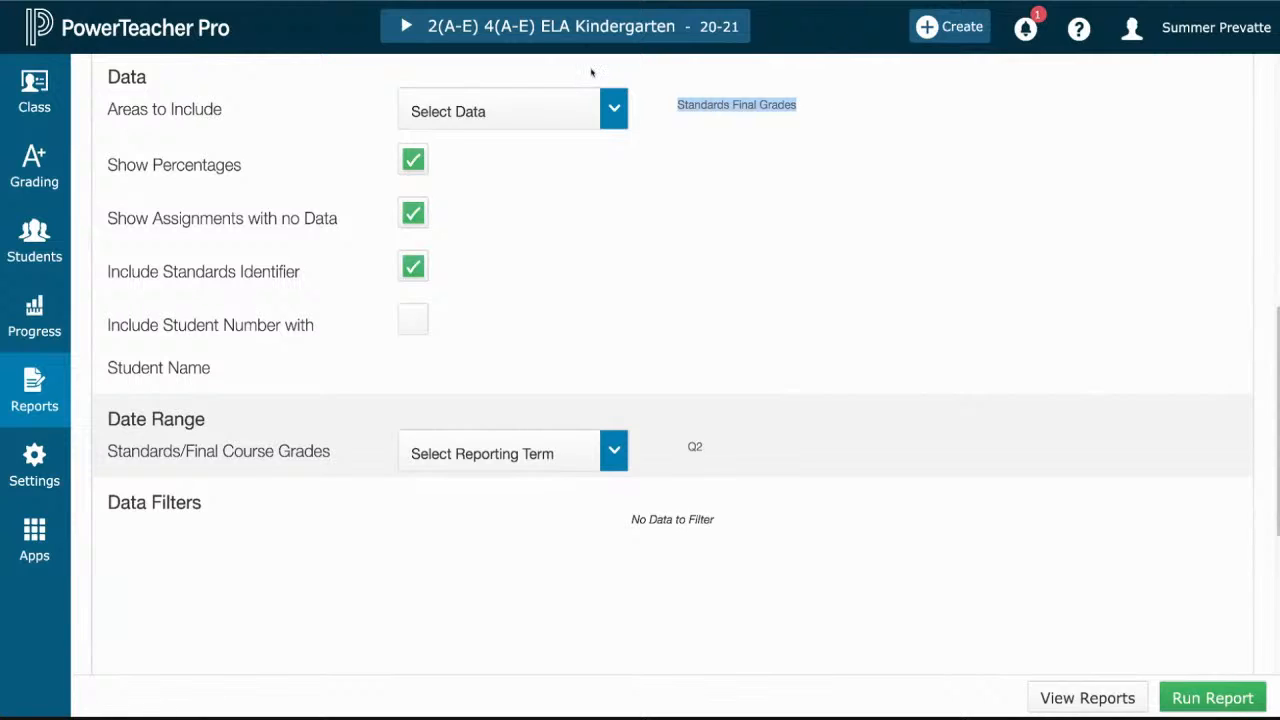
# - Turn off Show Percentages and Show Assignments with no Data for the report
pyautogui.click(411, 163)
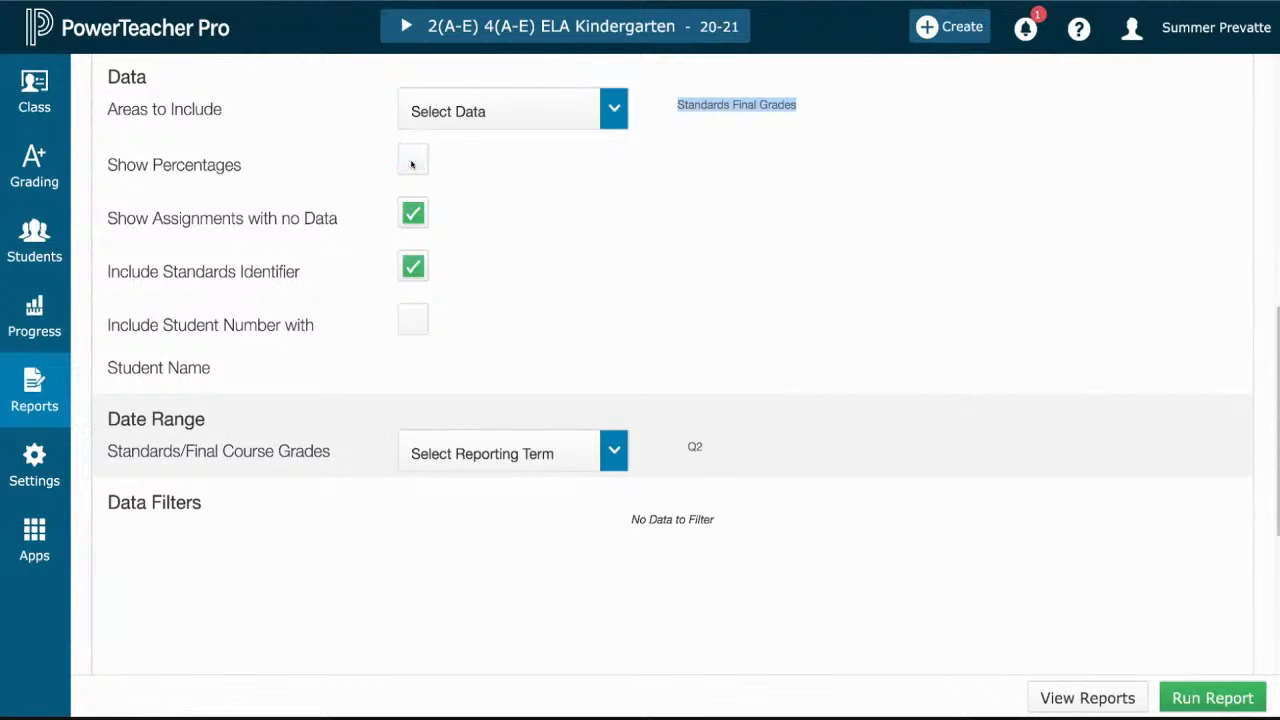
pyautogui.click(414, 213)
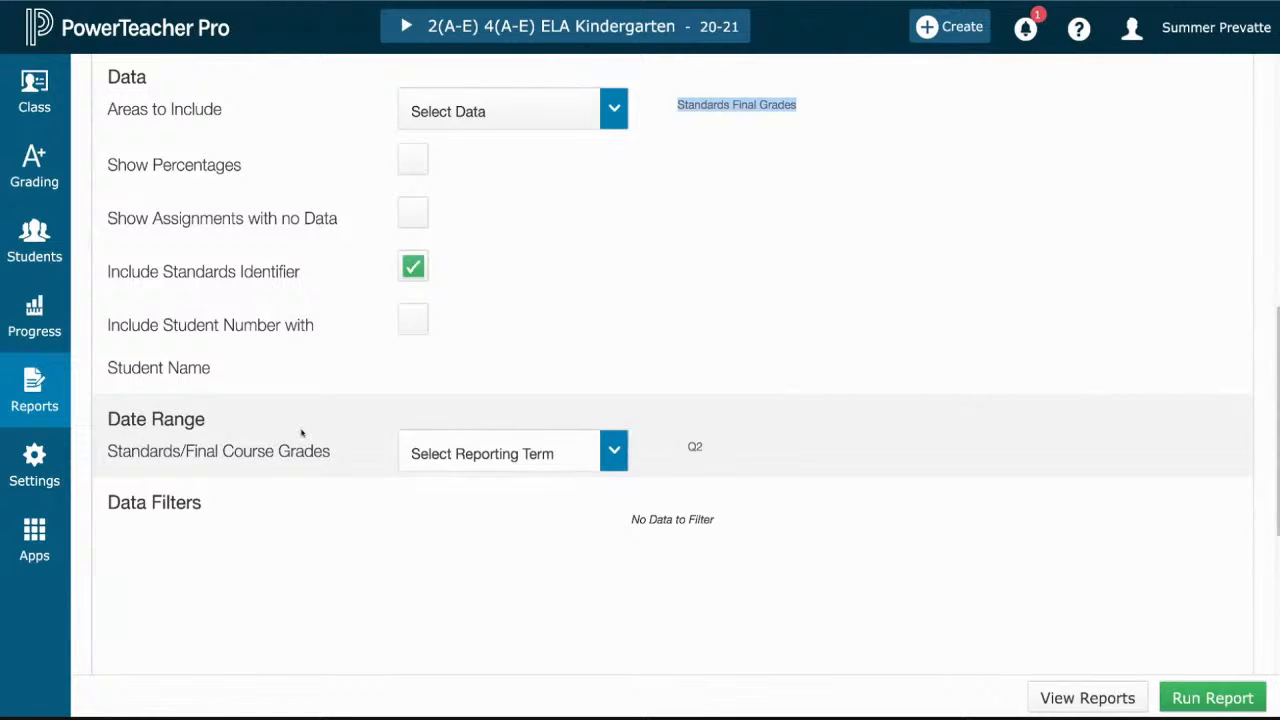
# - Switch the reporting term for Standards/Final Course Grades to Q1 and back to Q2
pyautogui.click(614, 451)
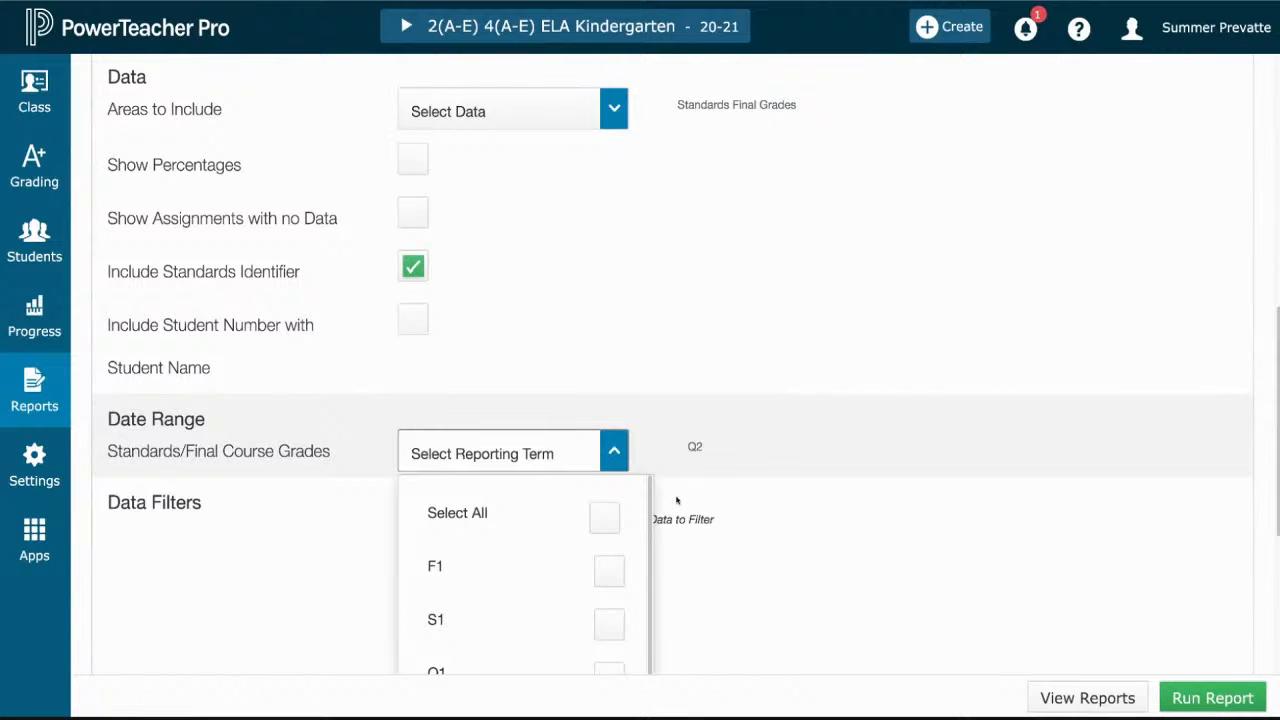
pyautogui.scroll(-2, 676, 501)
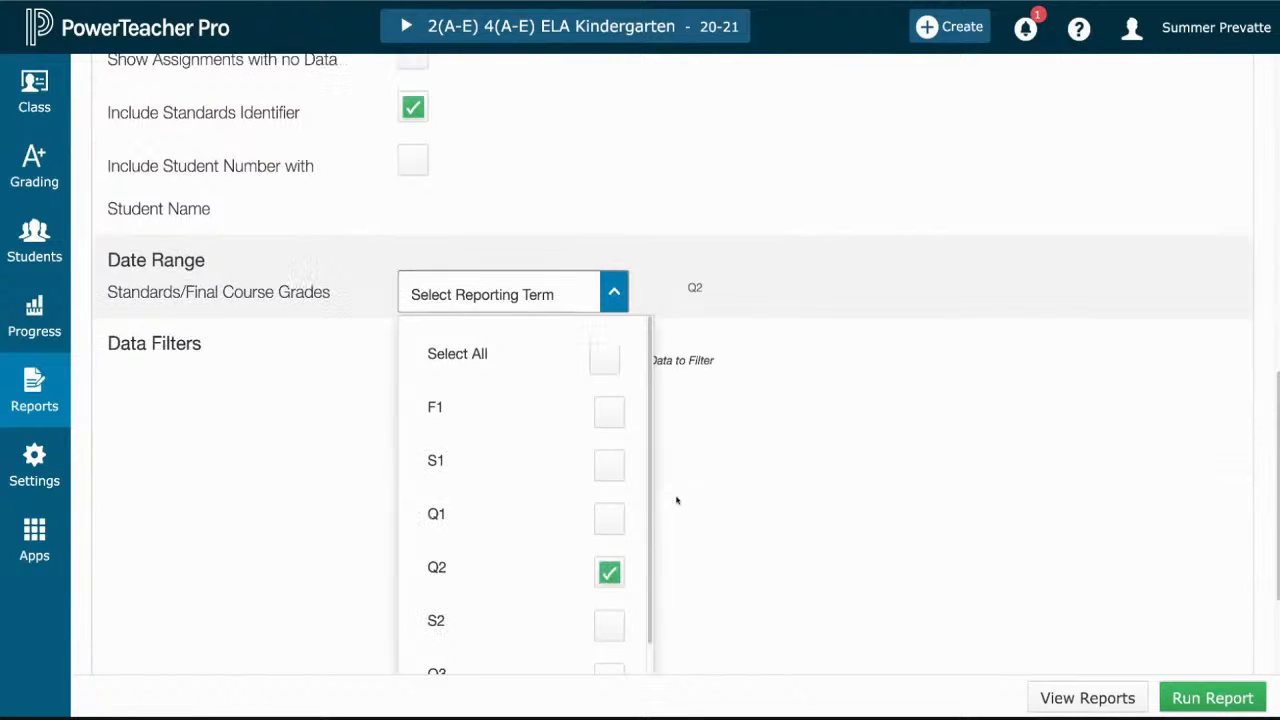
pyautogui.click(618, 513)
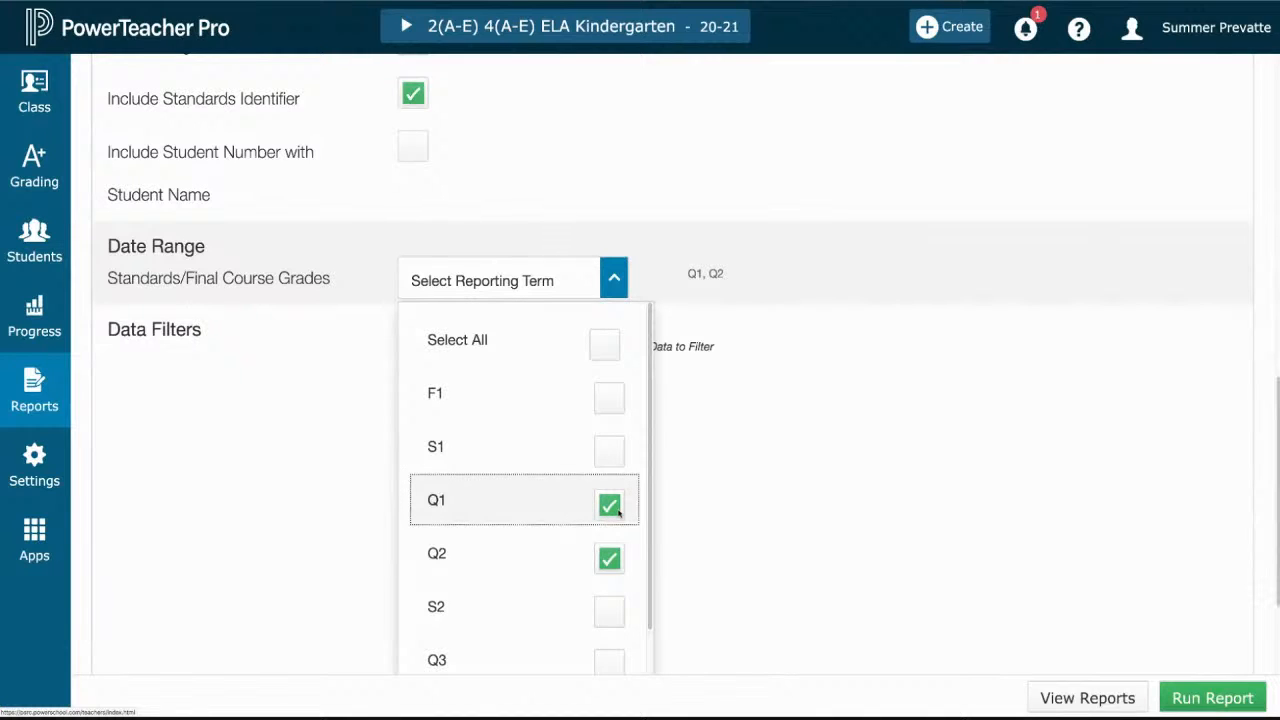
pyautogui.click(613, 560)
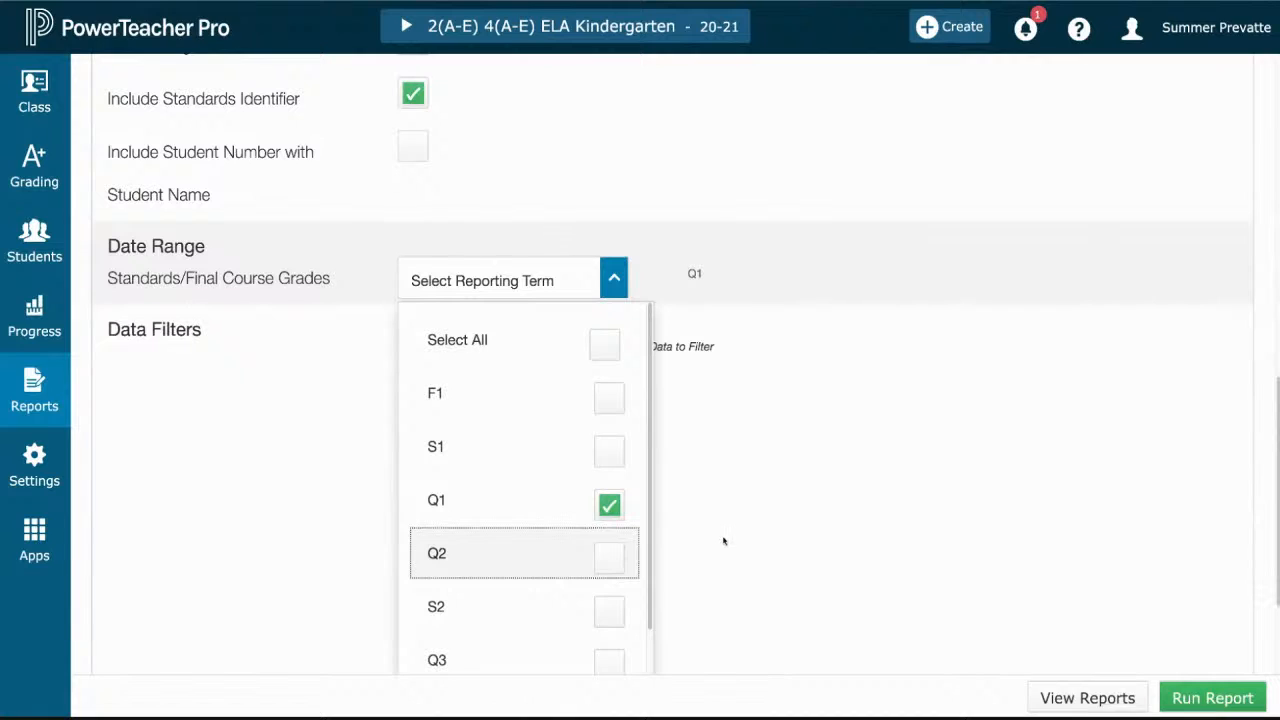
pyautogui.click(611, 519)
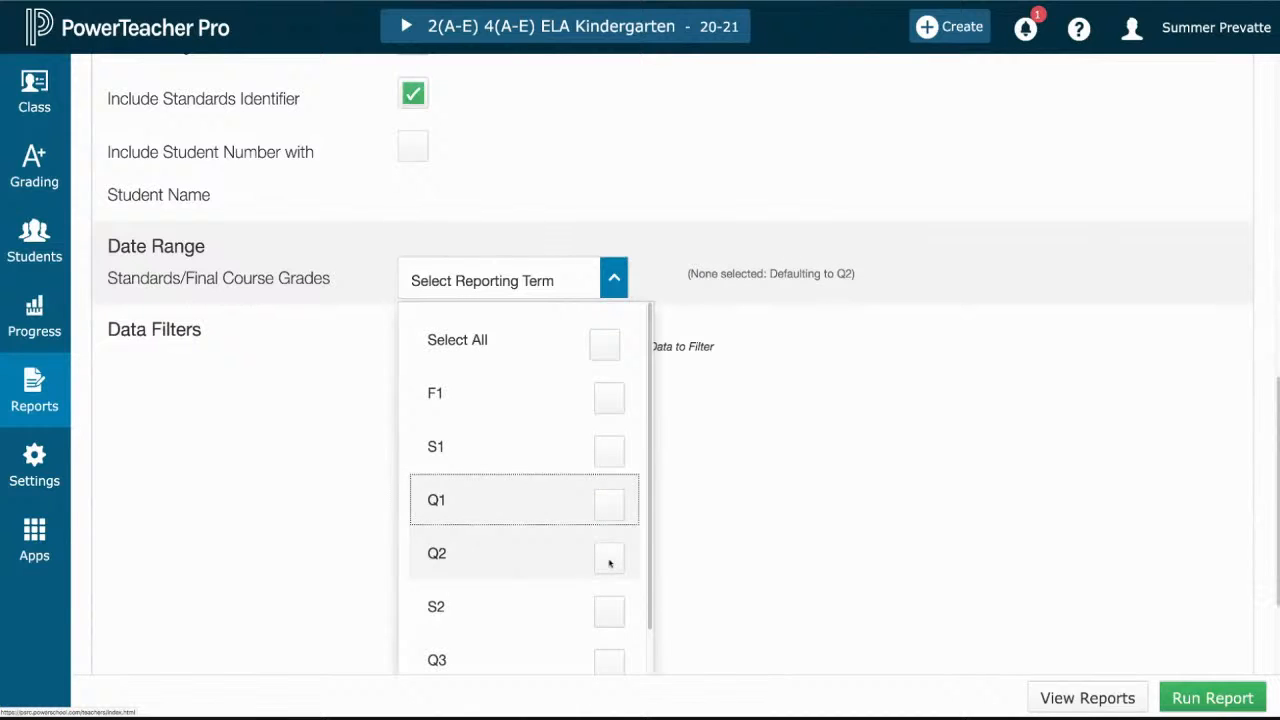
pyautogui.click(609, 560)
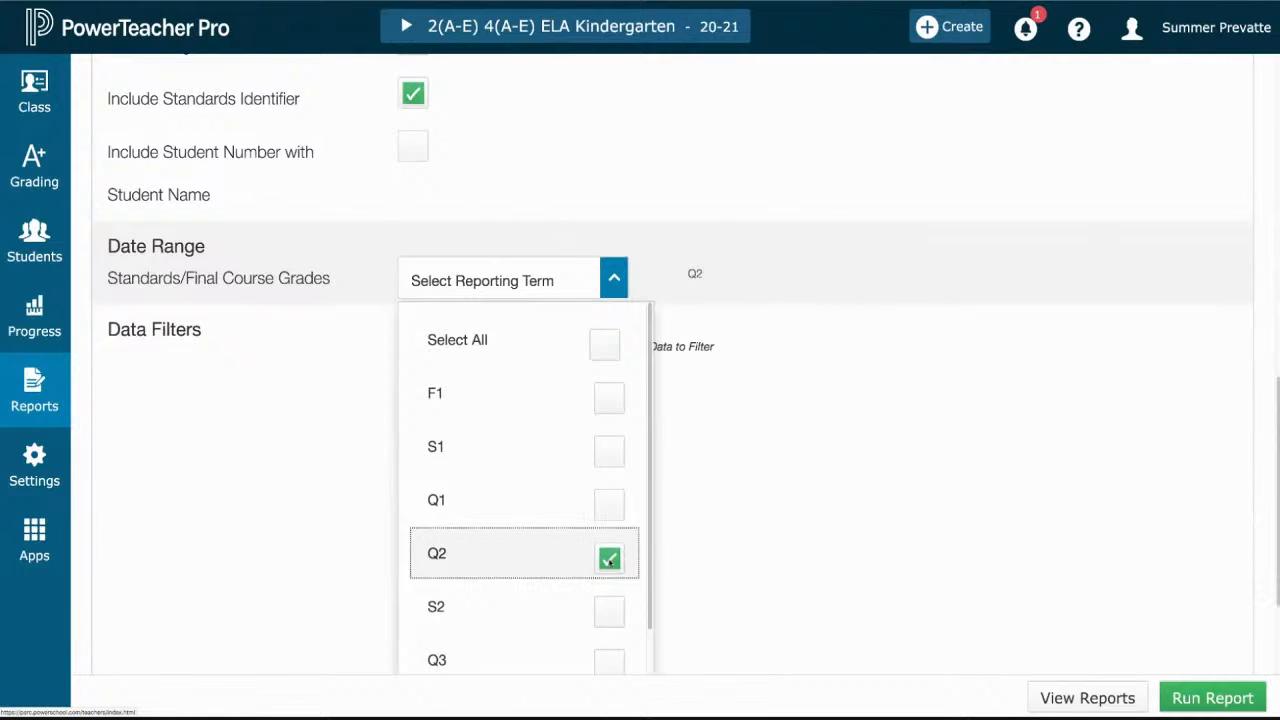
pyautogui.click(818, 539)
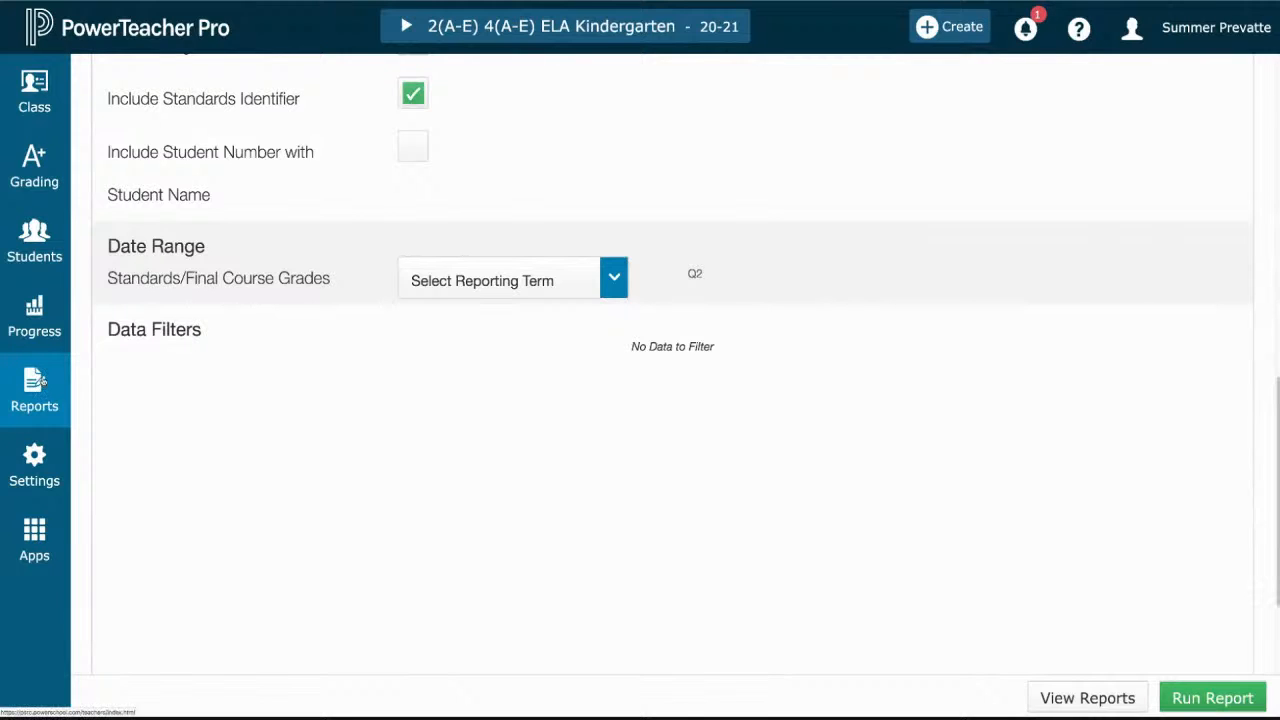
# - Open the list of available reports to reach the Report Queue
pyautogui.click(42, 381)
pyautogui.click(42, 381)
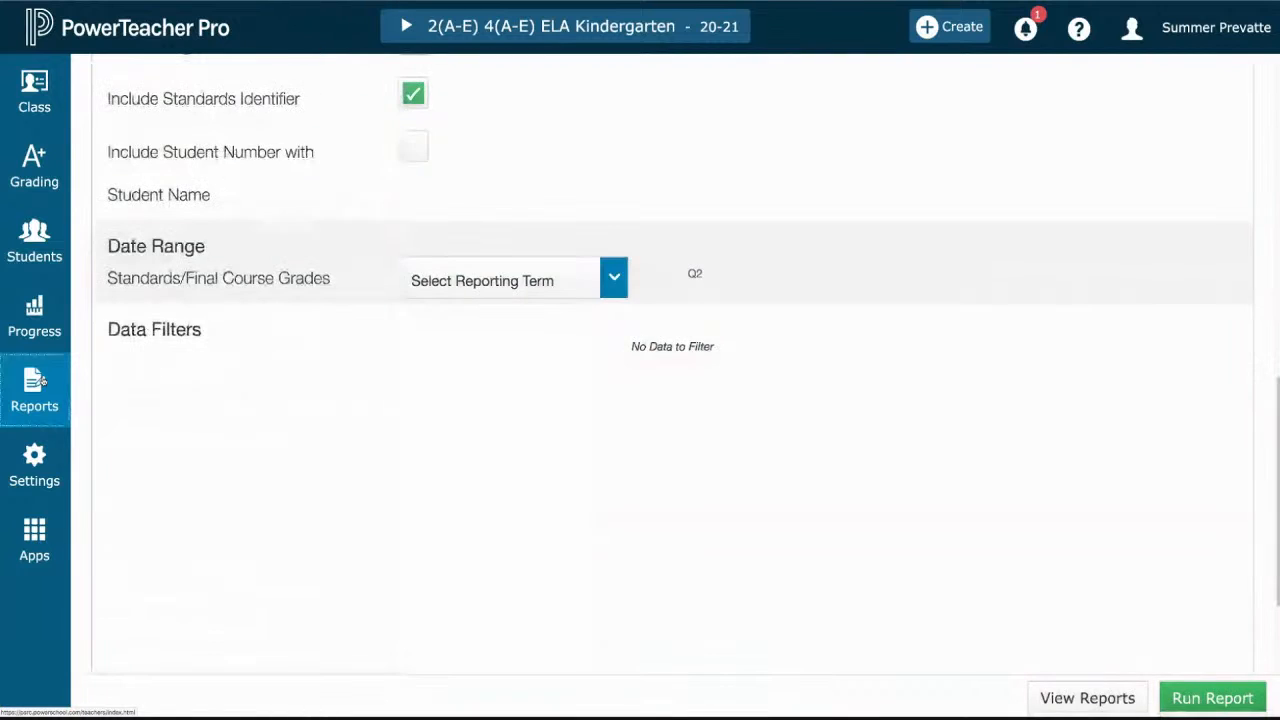
pyautogui.click(42, 381)
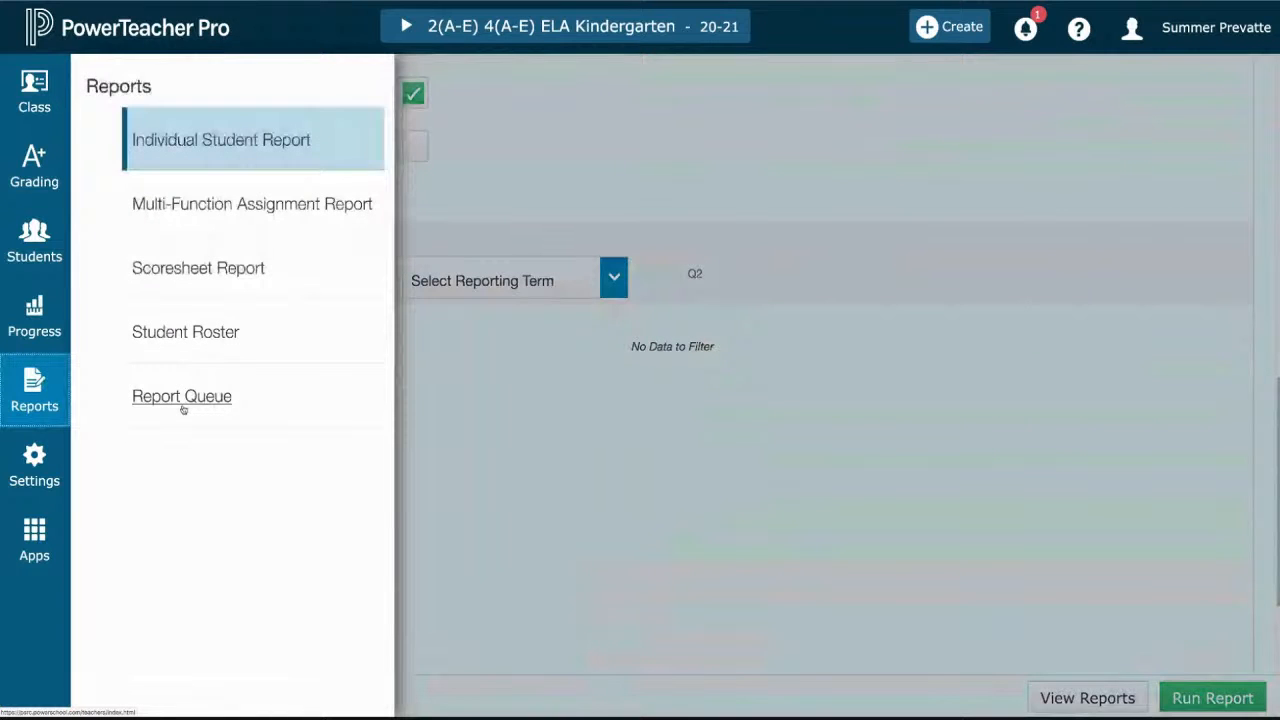